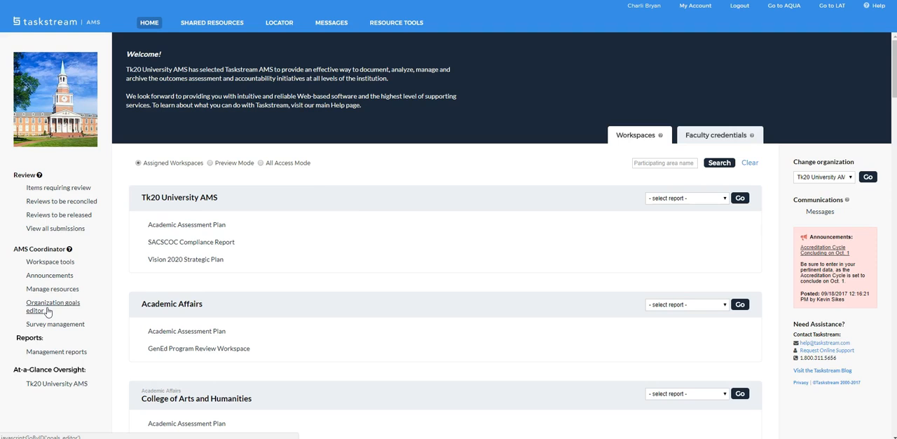
- Look at the At-a-Glance reports for Tk20 University AMS and return to the home page
click(57, 385)
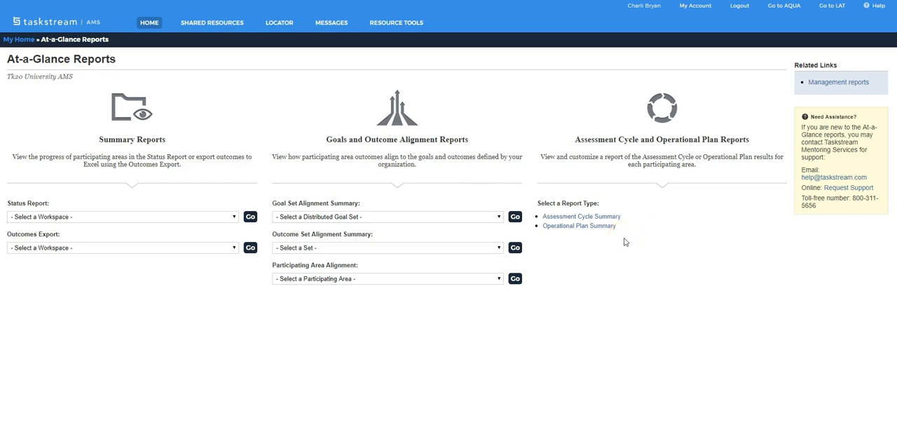
click(21, 41)
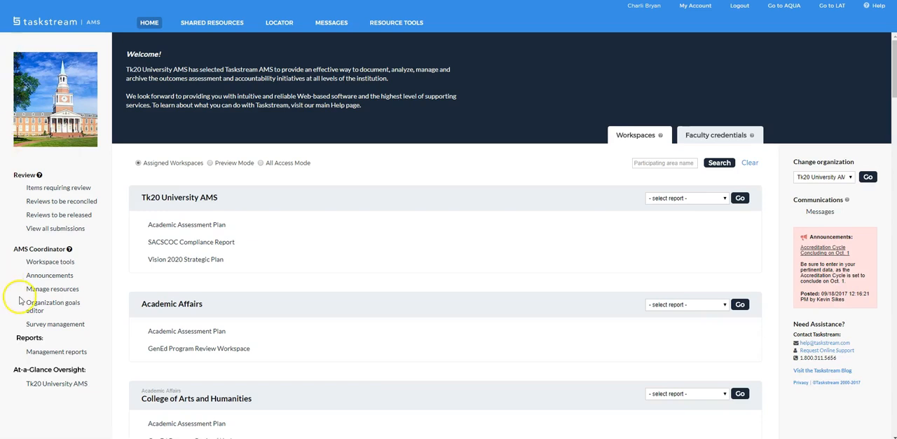
- Start a new goal set in the organization goals editor, named "College of Arts and Humanities Goals", with Active status
click(54, 307)
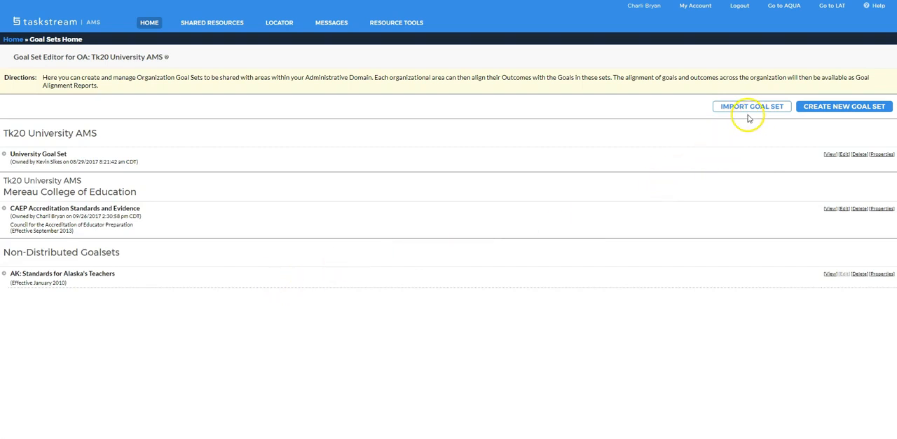
click(834, 112)
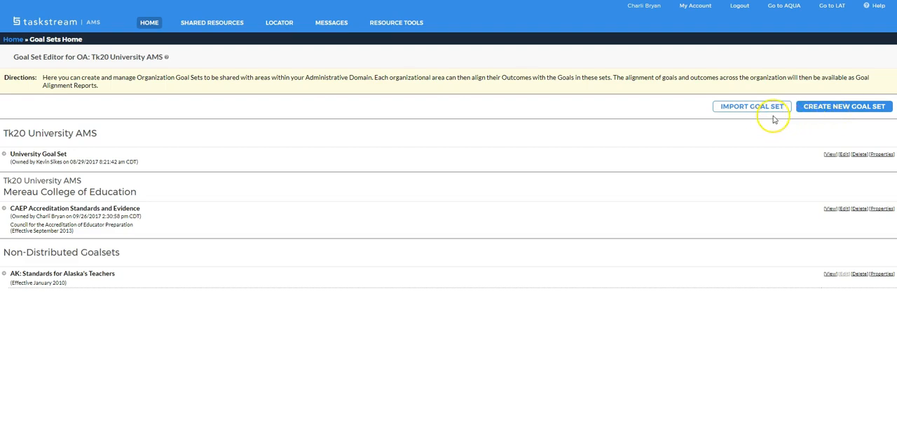
click(850, 110)
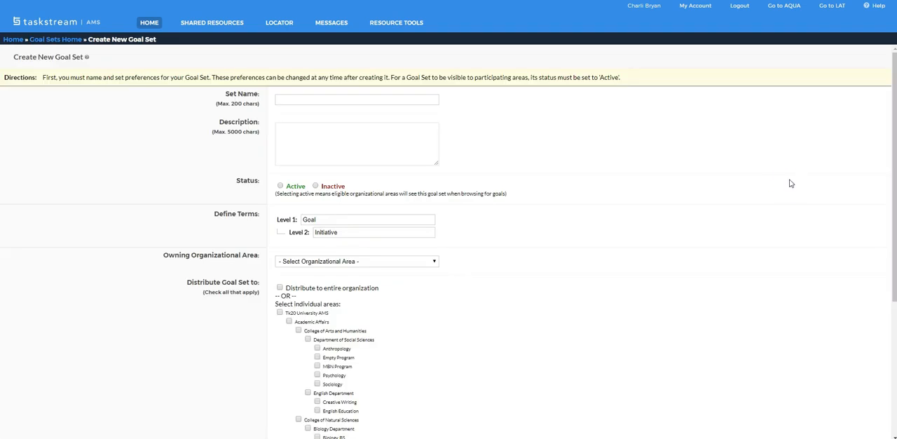
click(709, 107)
click(416, 99)
click(434, 98)
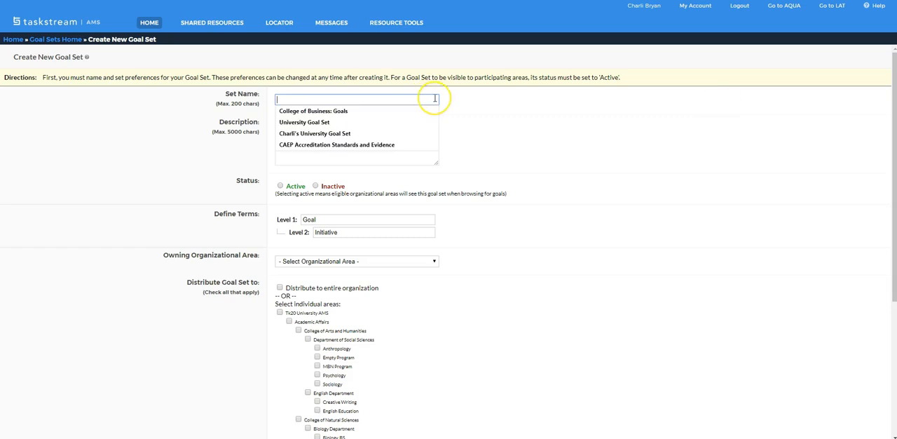
text(College of Arts and Humanities Goals)
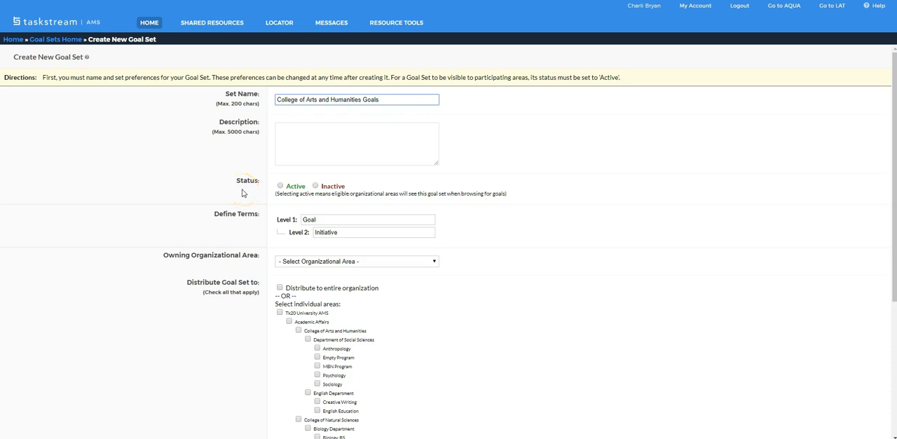
click(281, 186)
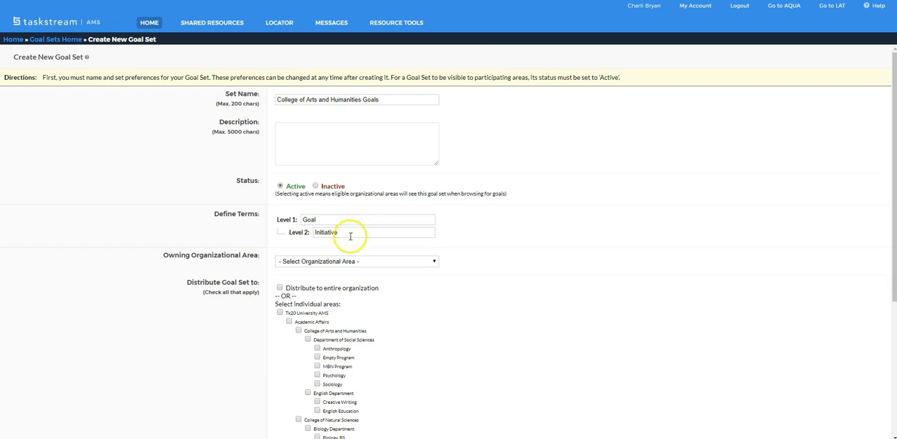
- Set the goal set's Level 1 term to "Priority" and keep "Initiative" as the Level 2 term
drag(329, 219, 294, 221)
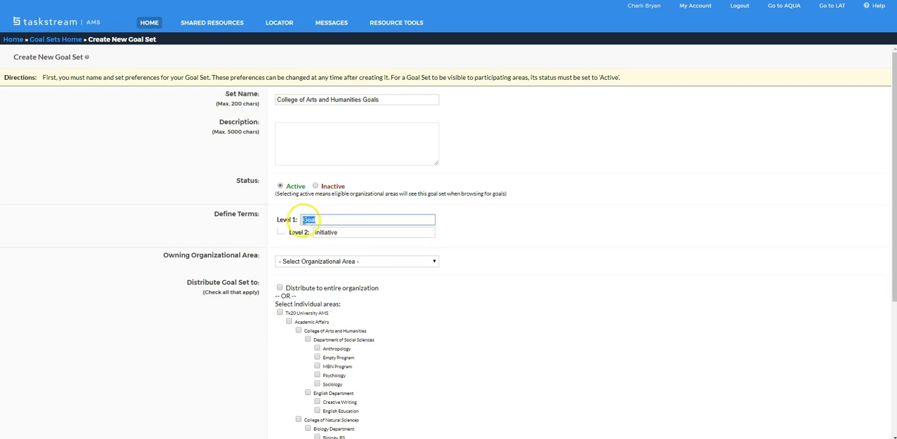
drag(343, 233, 321, 232)
double_click(323, 232)
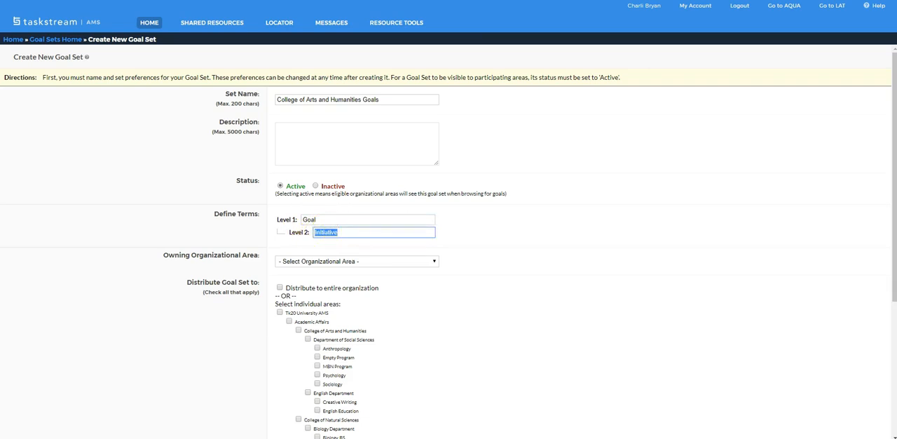
double_click(310, 220)
text(Priority)
click(377, 237)
key(Tab)
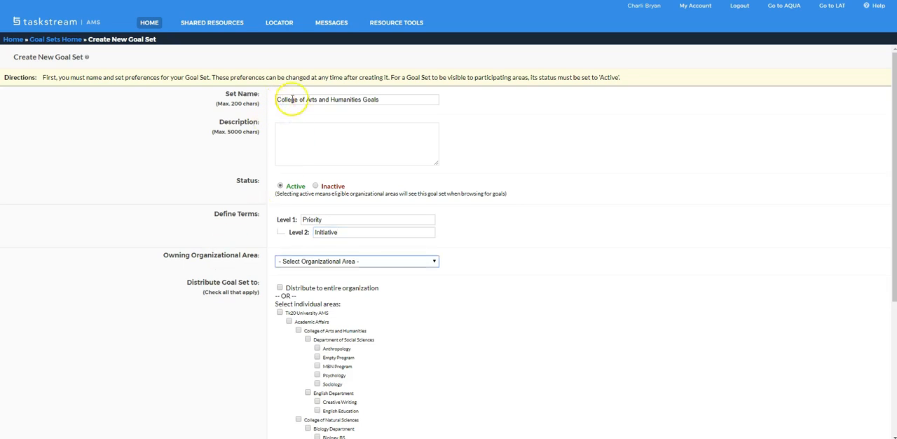
- Assign College of Arts and Humanities as the goal set's owning organizational area
click(371, 260)
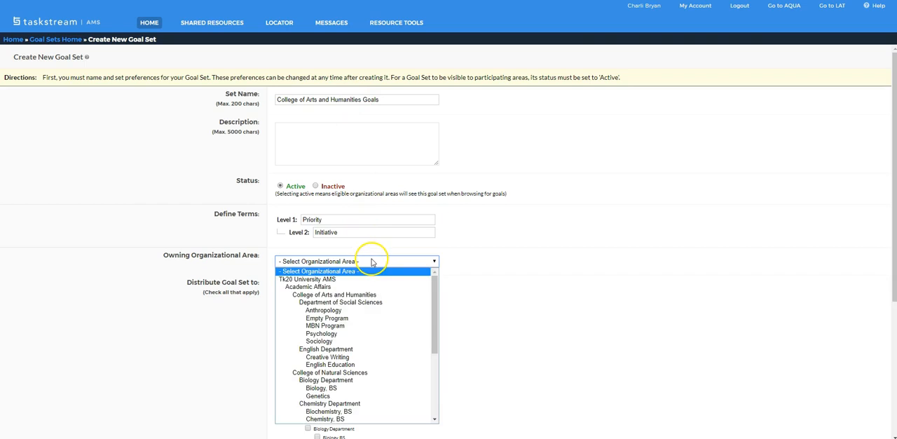
click(367, 296)
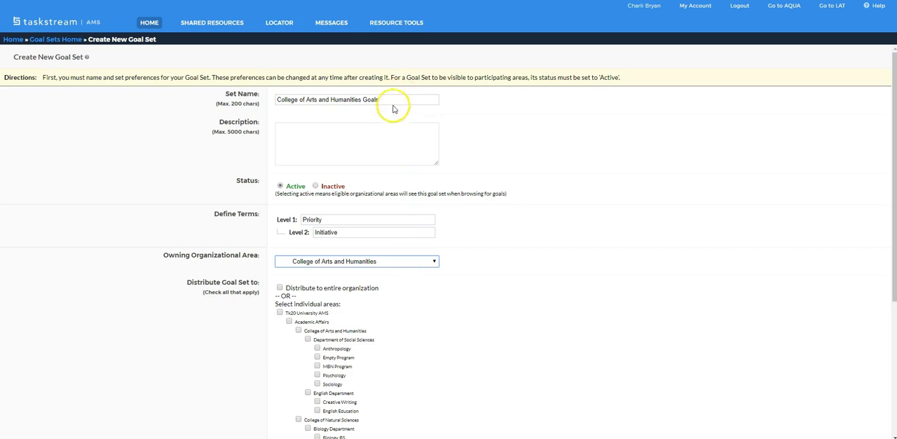
click(378, 262)
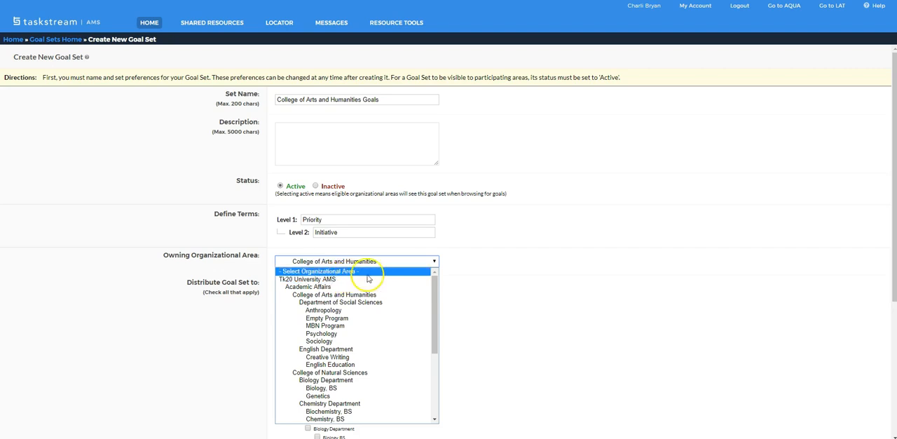
- Distribute the goal set to College of Arts and Humanities with all its departments and programs, and continue to managing the set
scroll(452, 280, down, 2)
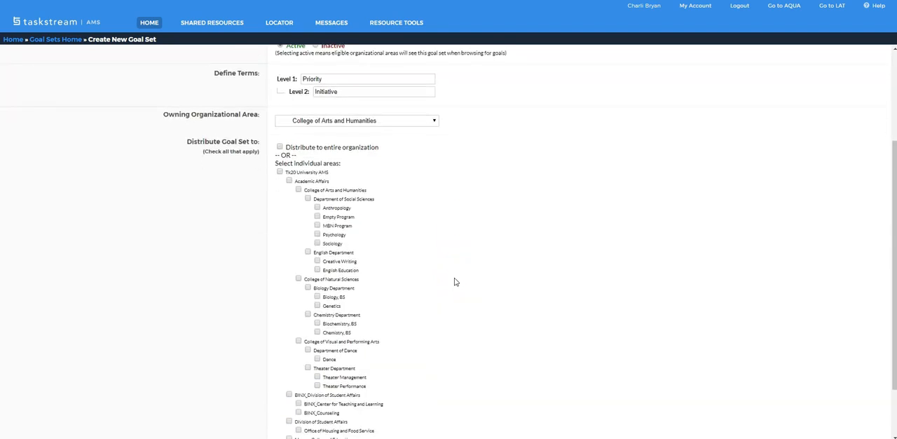
scroll(454, 280, down, 1)
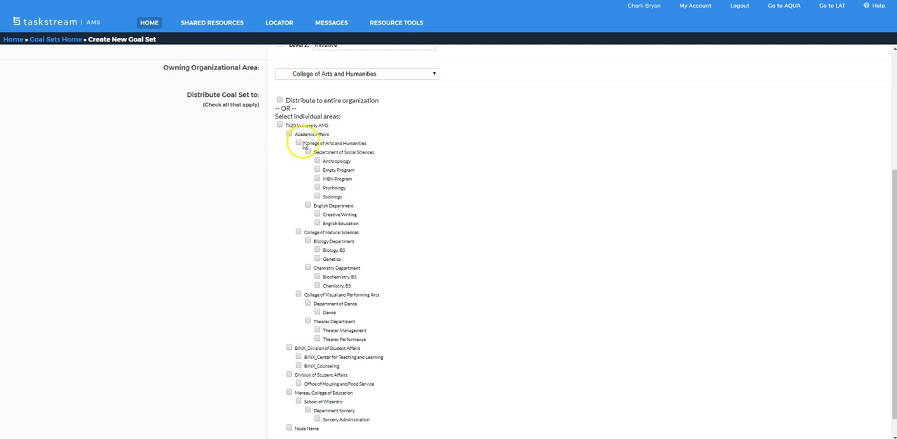
drag(304, 144, 374, 143)
click(375, 143)
click(298, 144)
scroll(400, 196, down, 1)
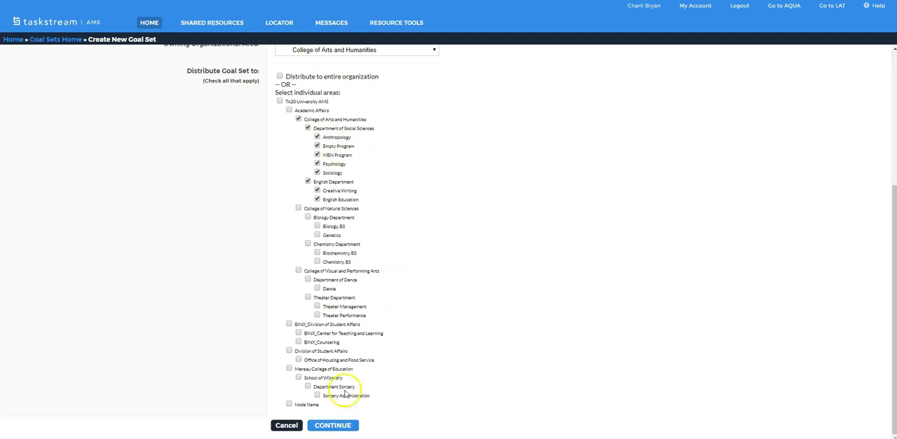
click(328, 425)
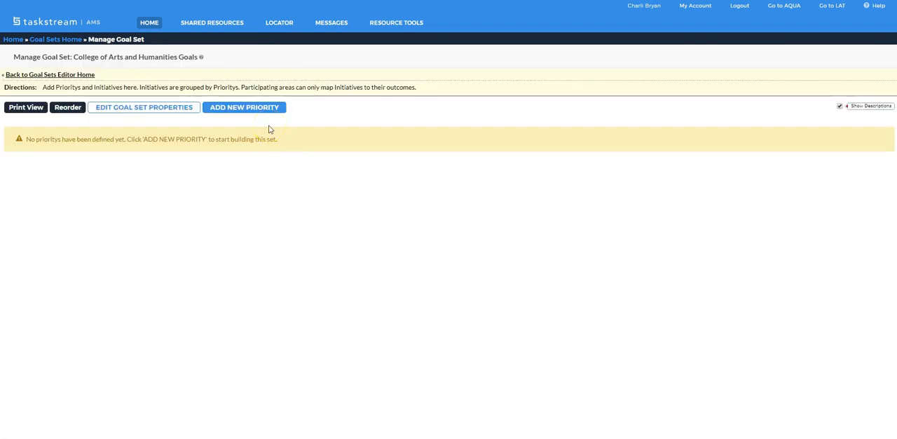
- Add the priority "International Education" with a description of expanding international education through a "global engagement requirement" that adds a study abroad dimension
click(260, 115)
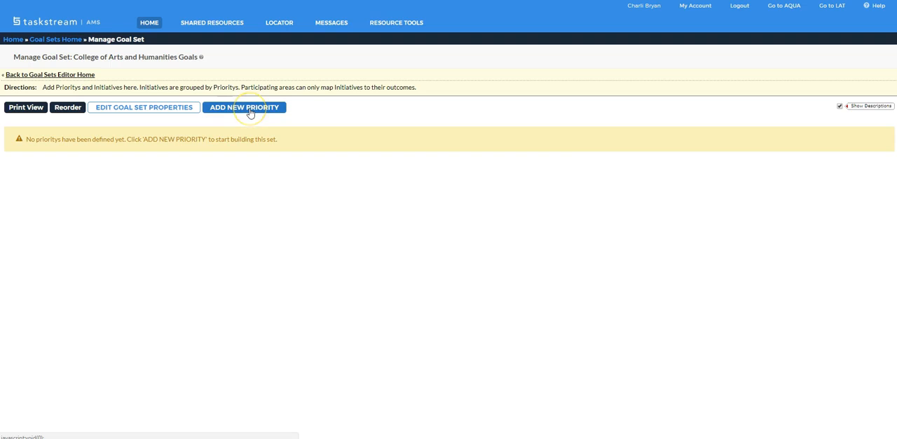
click(257, 116)
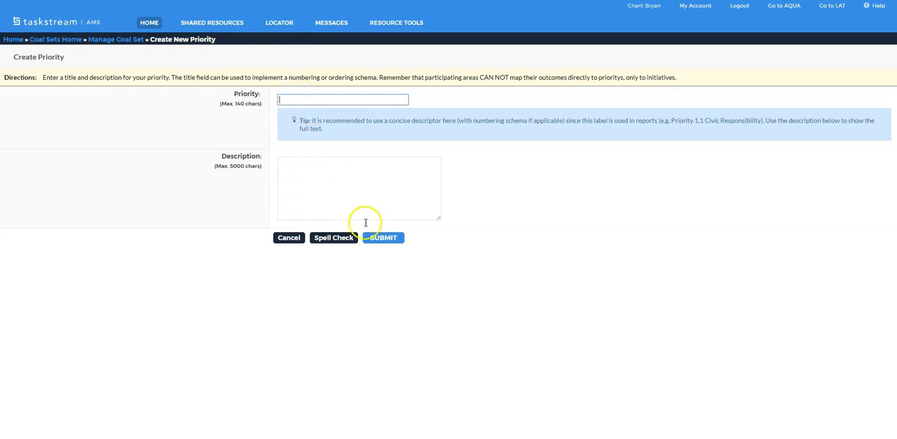
click(290, 100)
text(Intern)
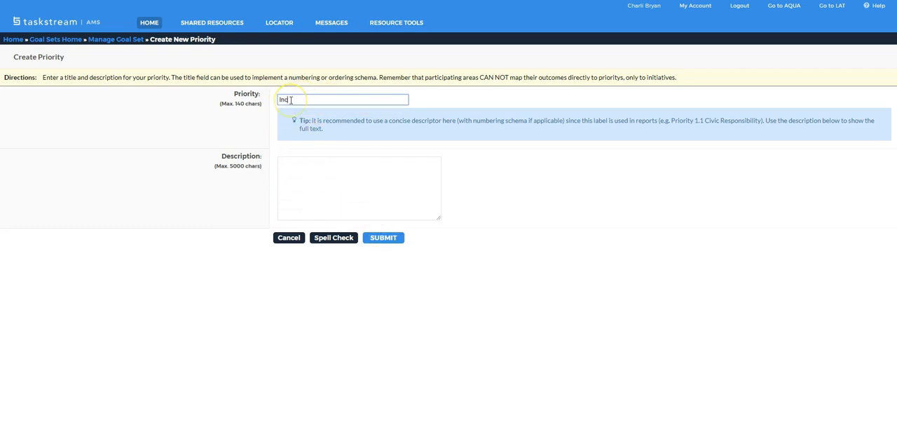
click(286, 163)
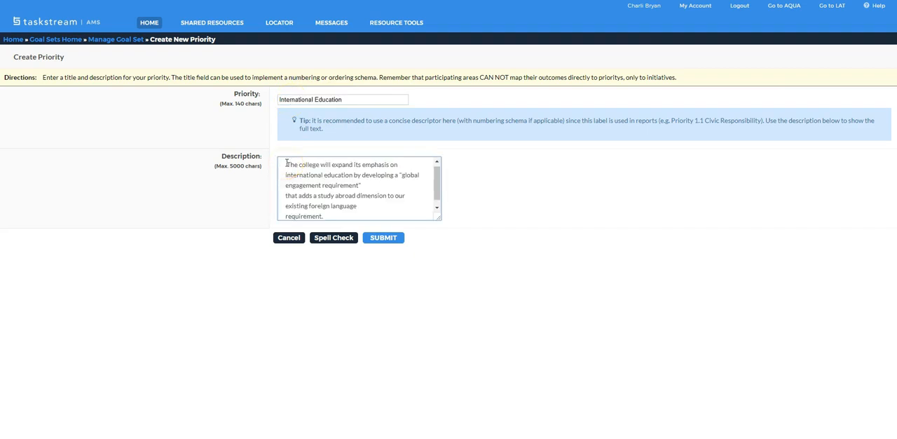
click(382, 242)
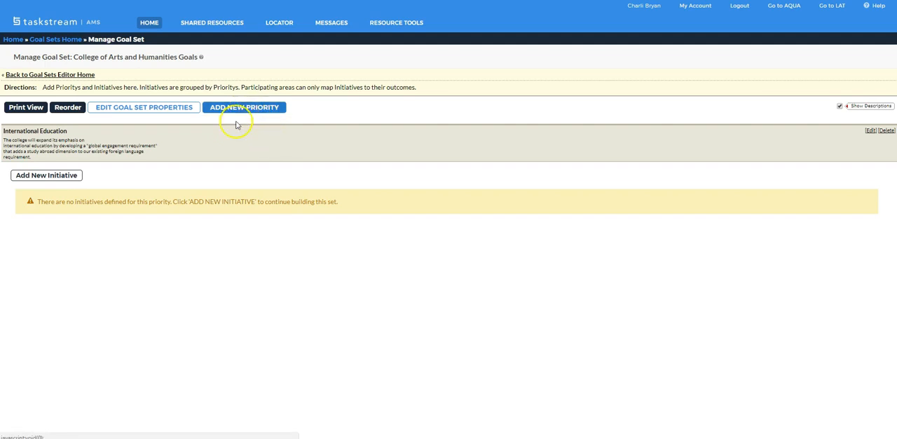
- Add the initiative "Increase Study Abroad" under International Education, described as "Increase the percentage of students who study abroad from the current 9% to 20%."
click(49, 175)
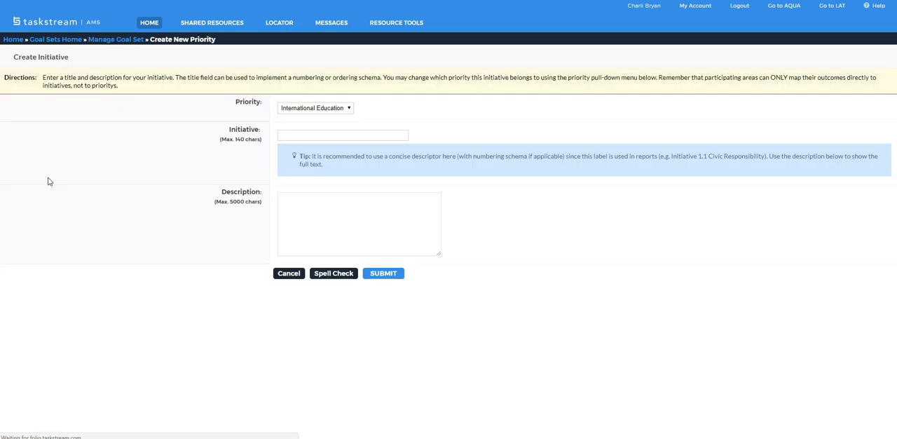
click(301, 112)
click(302, 114)
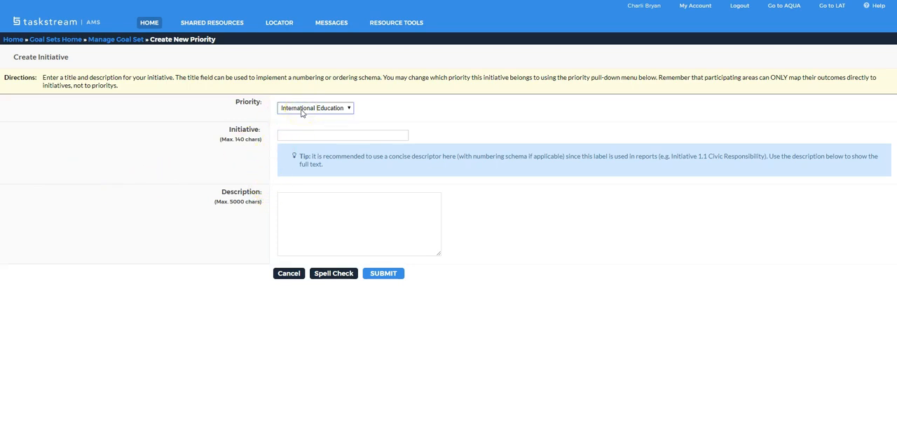
click(279, 135)
click(327, 231)
click(386, 272)
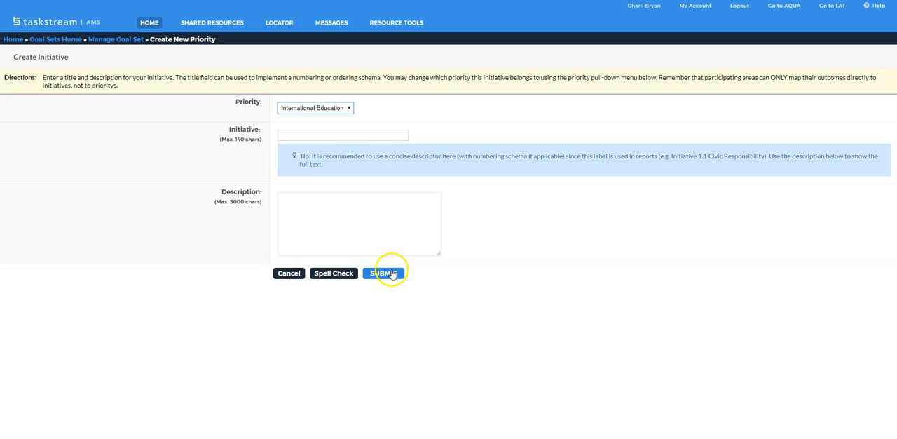
click(356, 137)
text(Increase Study Abroad)
click(340, 208)
text(Increase the percentage of students who study abroad from the current 9% to 20%.)
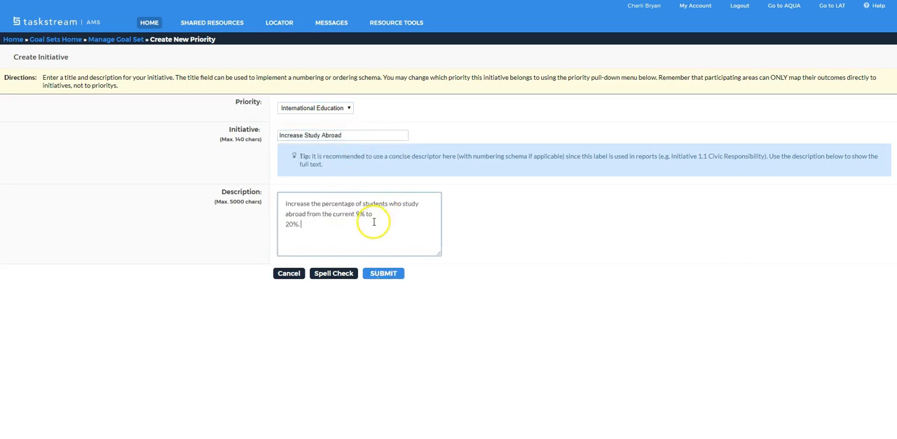
click(383, 273)
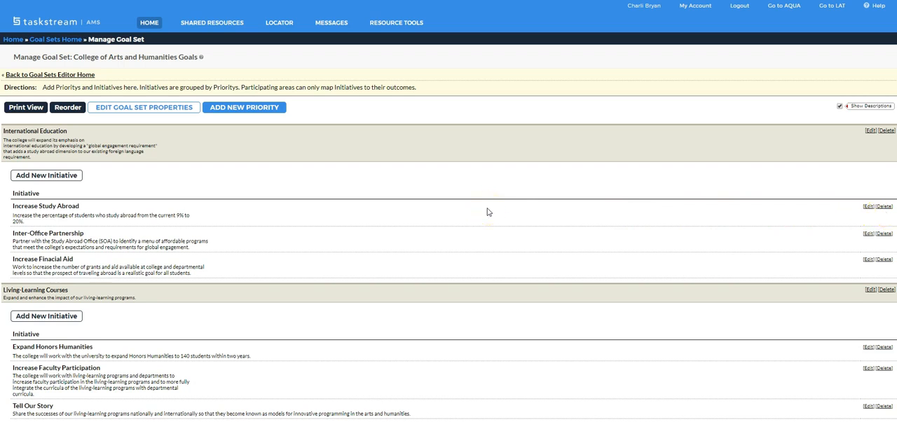
- Find "CAEP" among the goal sets available for import and select USA- CAEP- Elementary Education Standards
click(58, 44)
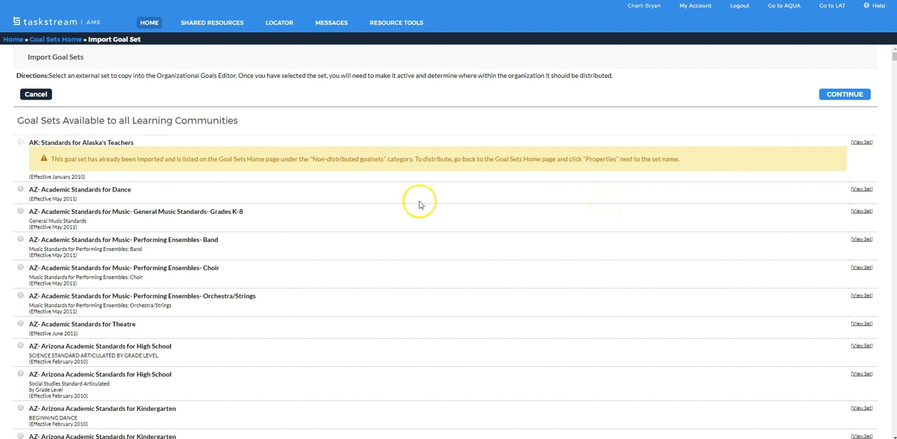
drag(894, 57, 894, 89)
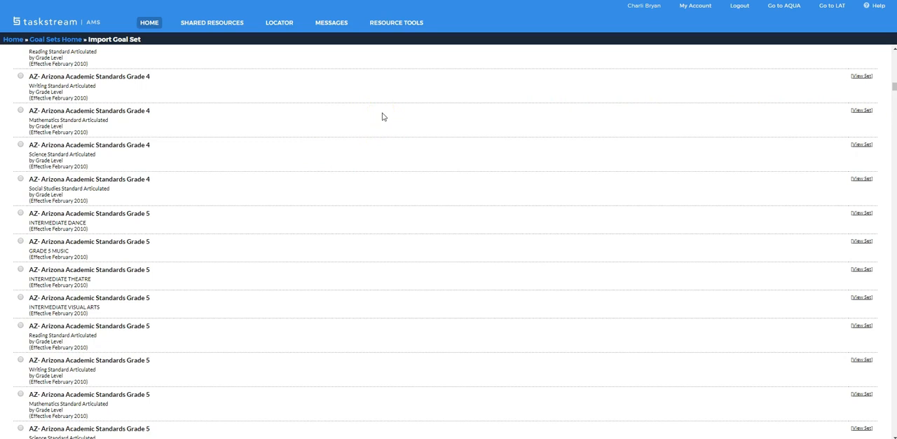
key(ctrl+f)
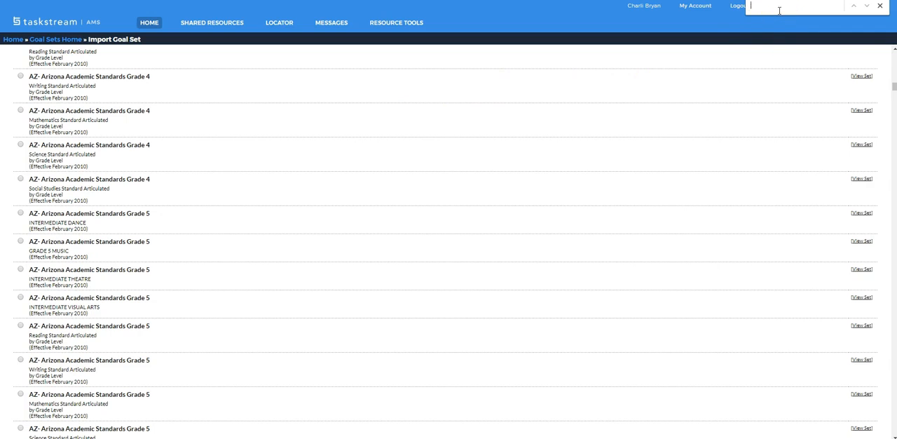
text(CAEP)
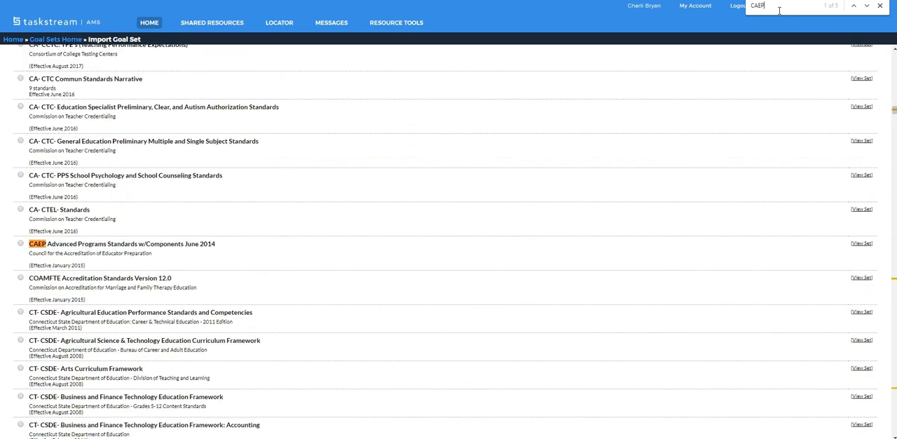
click(866, 7)
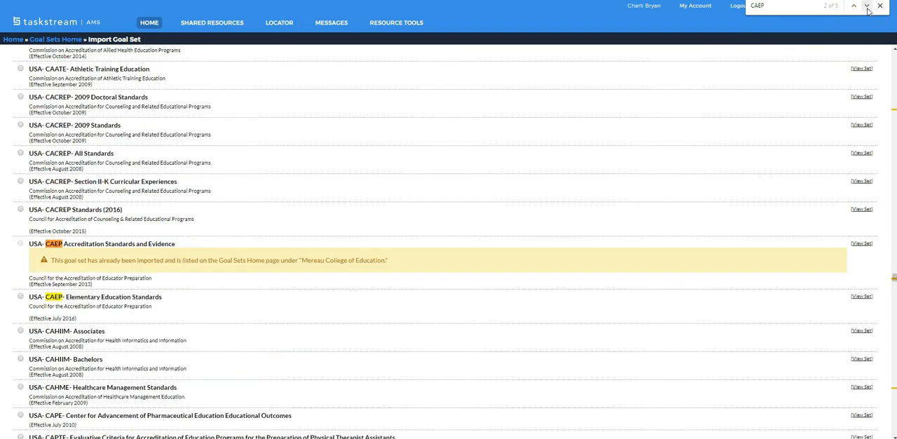
click(867, 6)
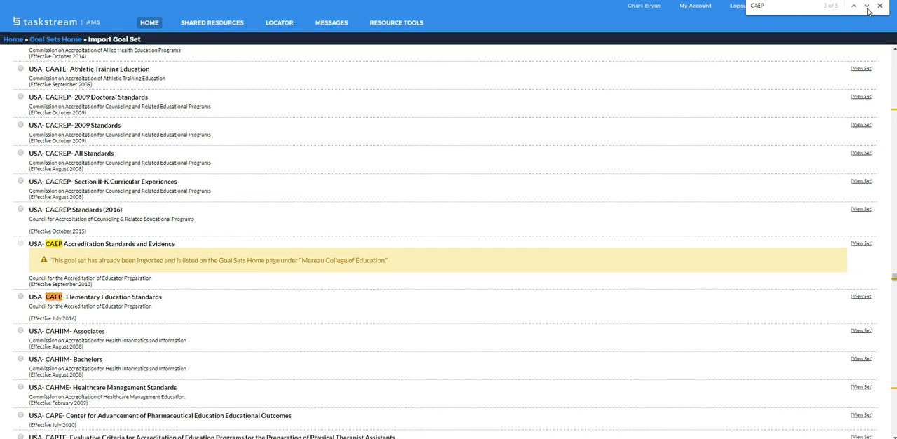
click(564, 296)
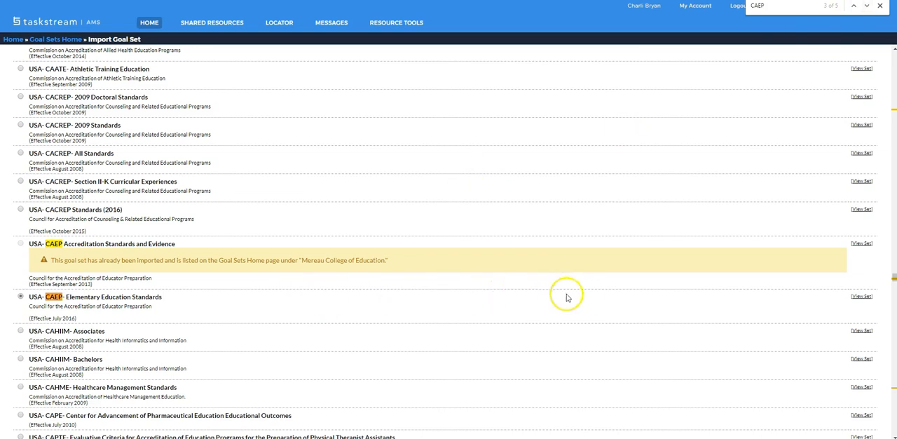
- Preview the contents of the USA- CAEP- Elementary Education Standards set and continue with its import
click(864, 300)
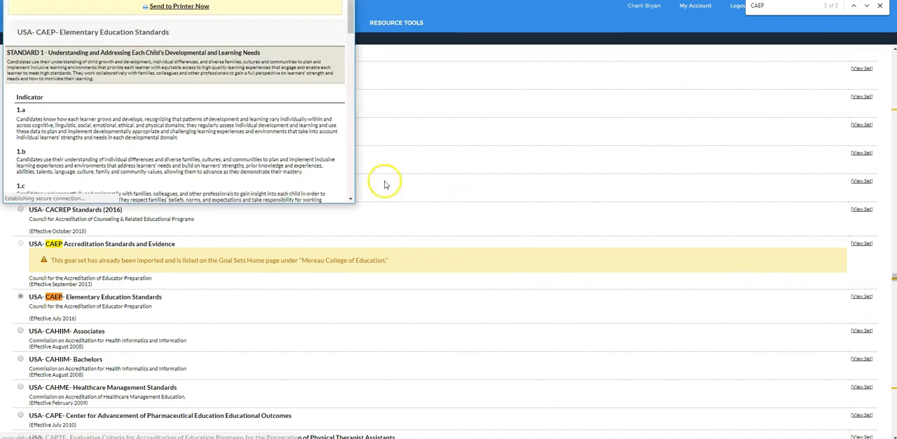
click(30, 315)
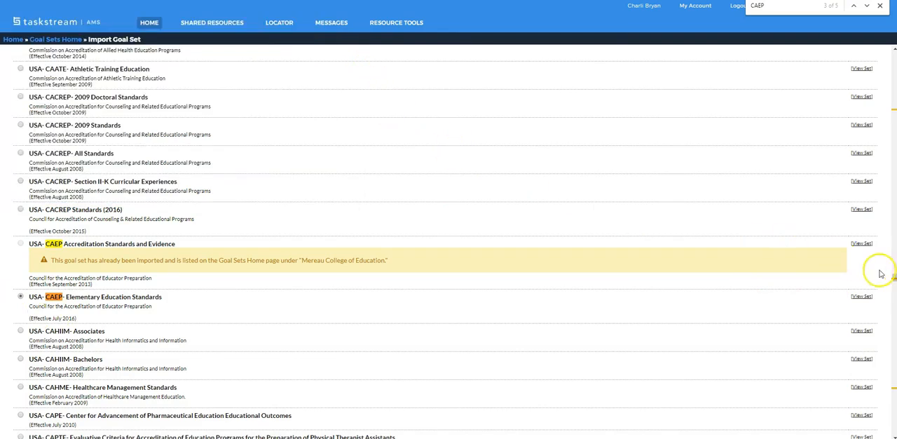
drag(893, 277, 894, 416)
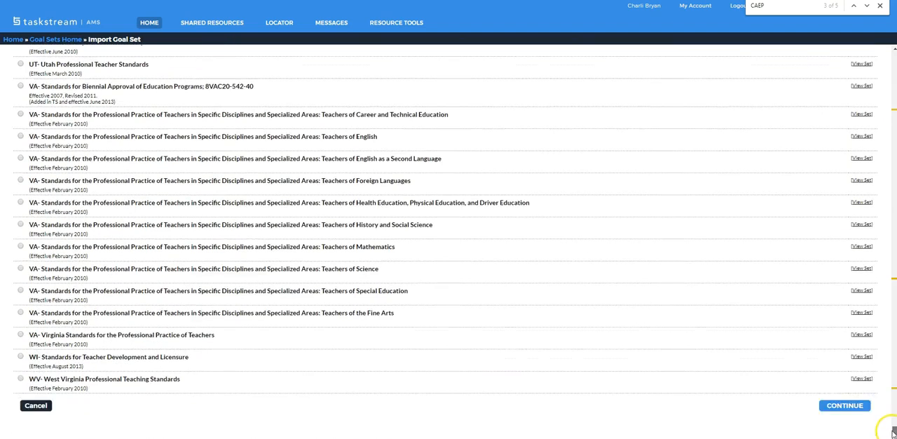
click(825, 412)
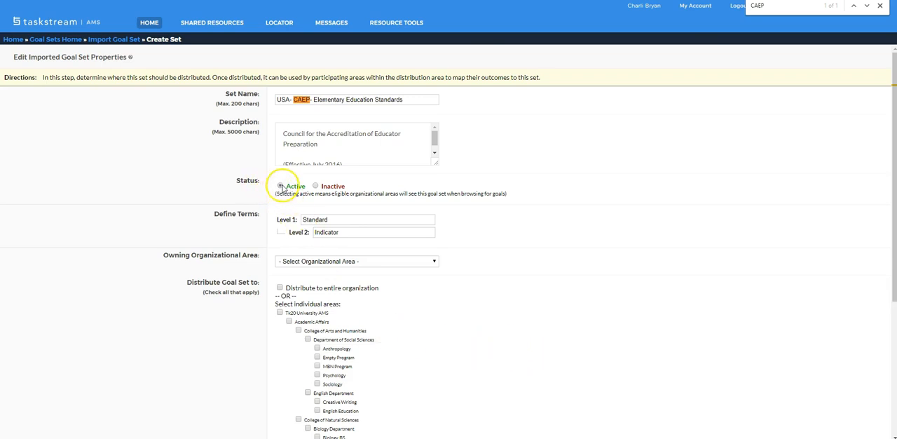
- Set the imported goal set's owning organizational area to Mereau College of Education
click(314, 262)
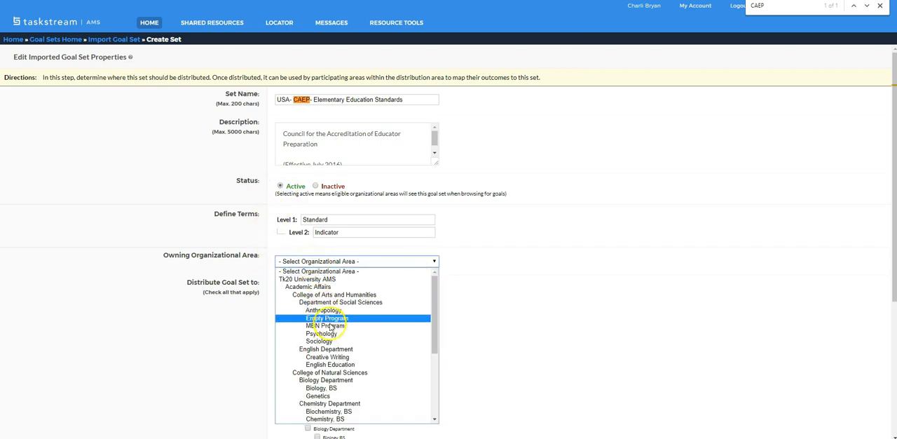
scroll(335, 339, down, 3)
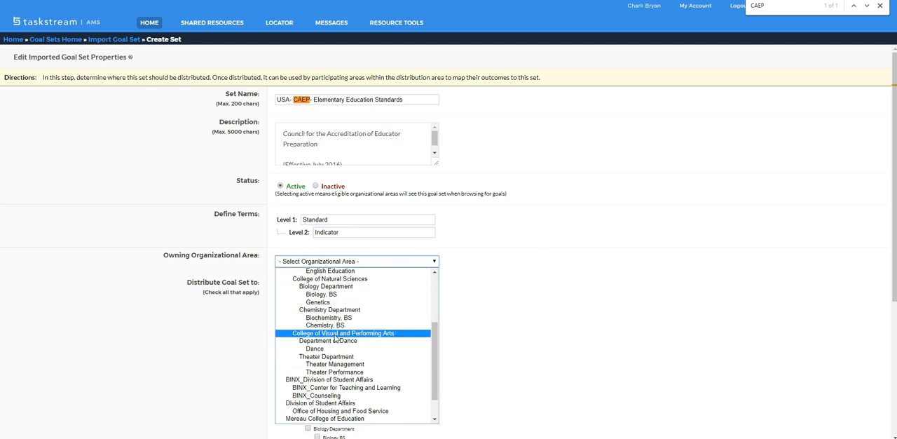
click(343, 419)
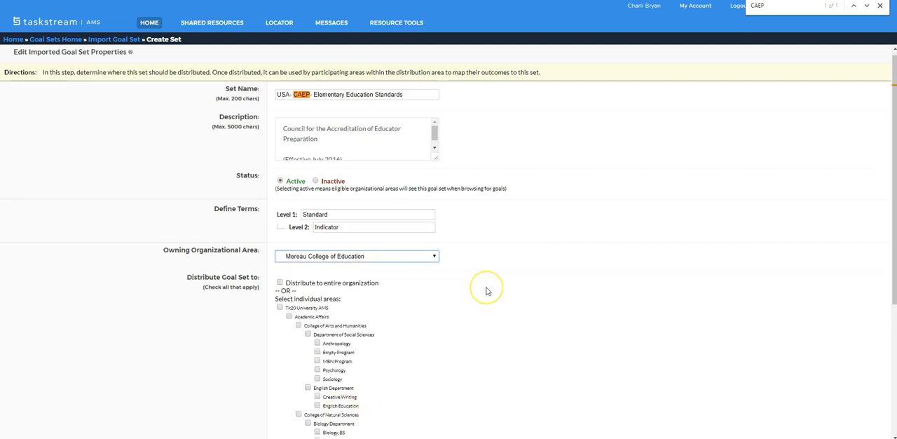
- Distribute the imported CAEP goal set to Mereau College of Education and complete the import
scroll(487, 291, down, 1)
scroll(488, 291, down, 1)
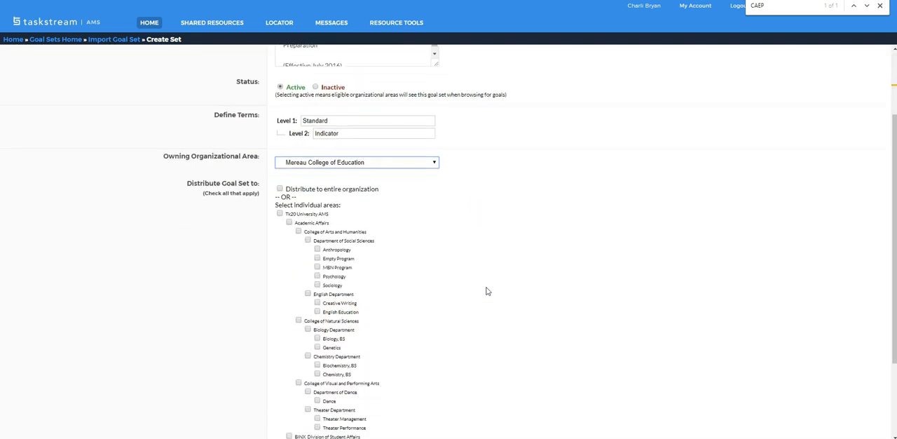
scroll(481, 292, down, 1)
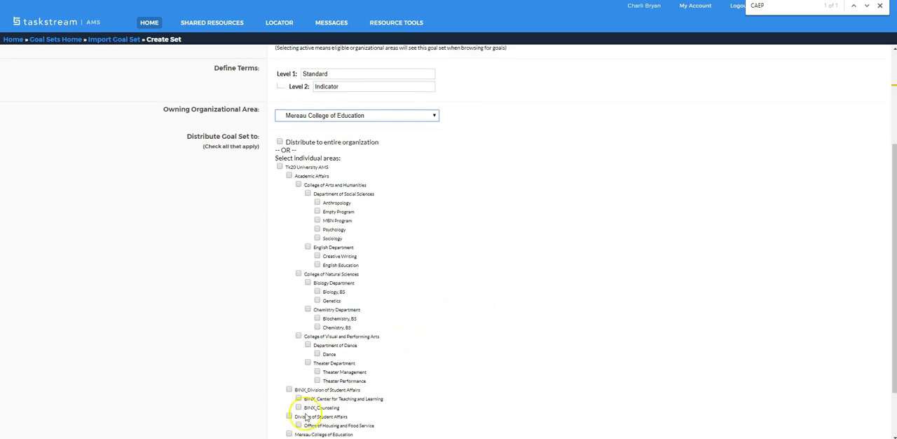
click(288, 434)
scroll(480, 260, up, 3)
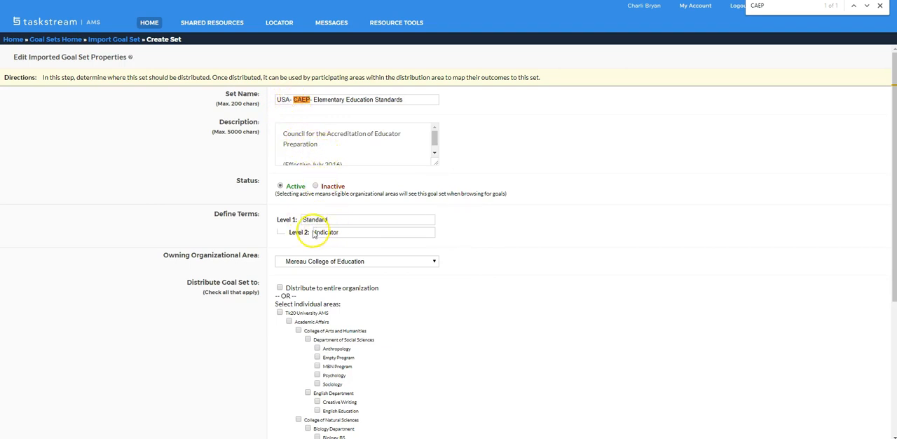
scroll(519, 222, down, 3)
click(331, 426)
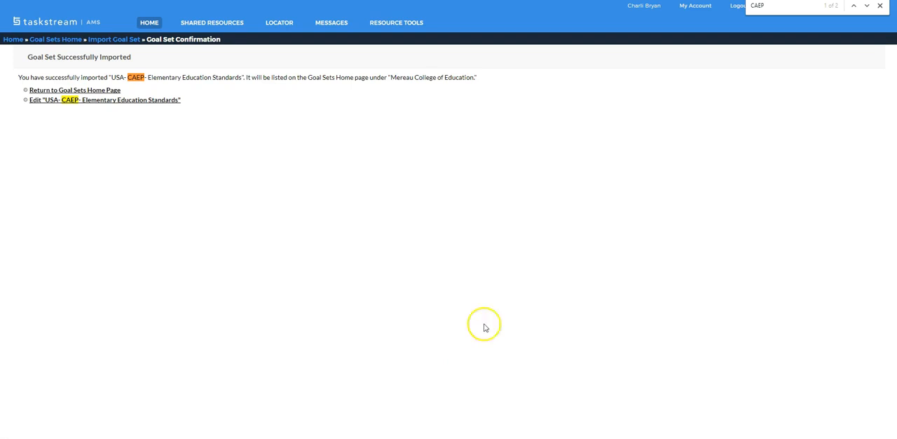
- Return to the Goal Sets home page from the import confirmation
click(38, 92)
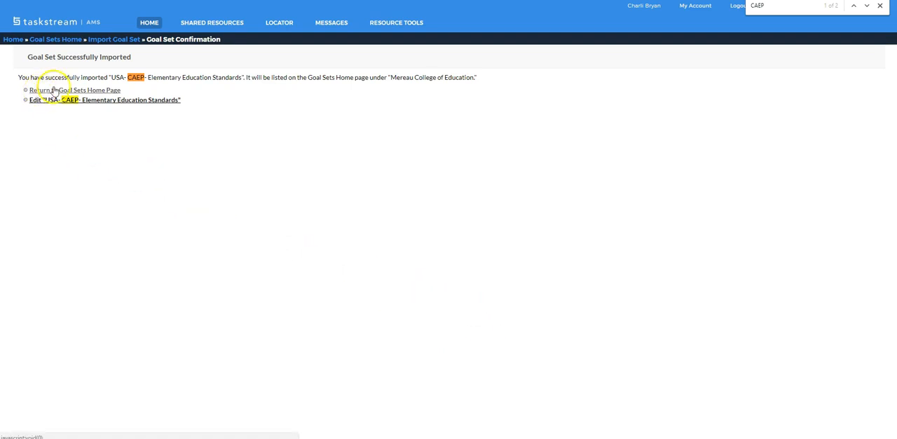
click(102, 93)
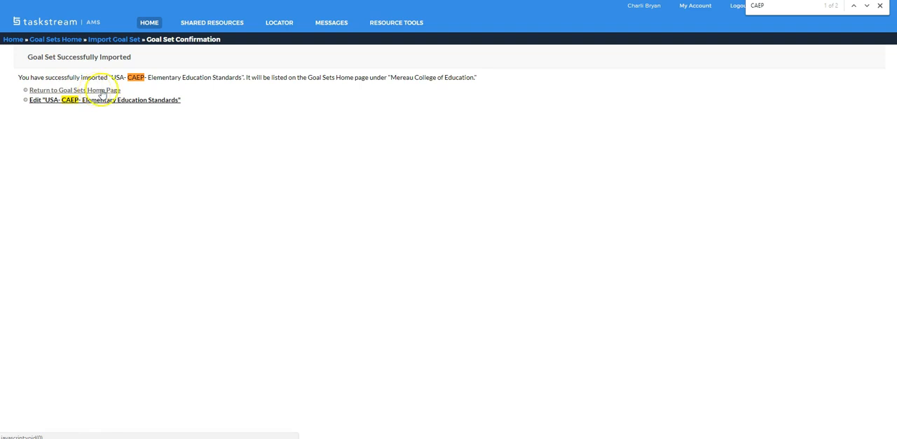
click(49, 99)
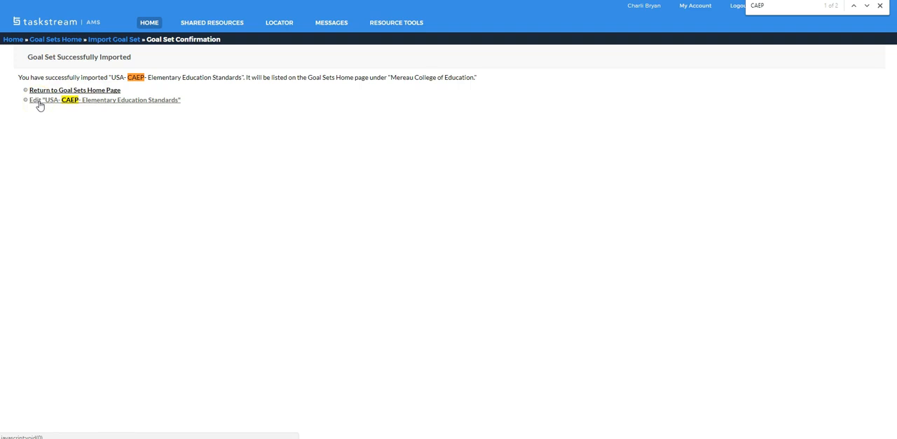
click(43, 91)
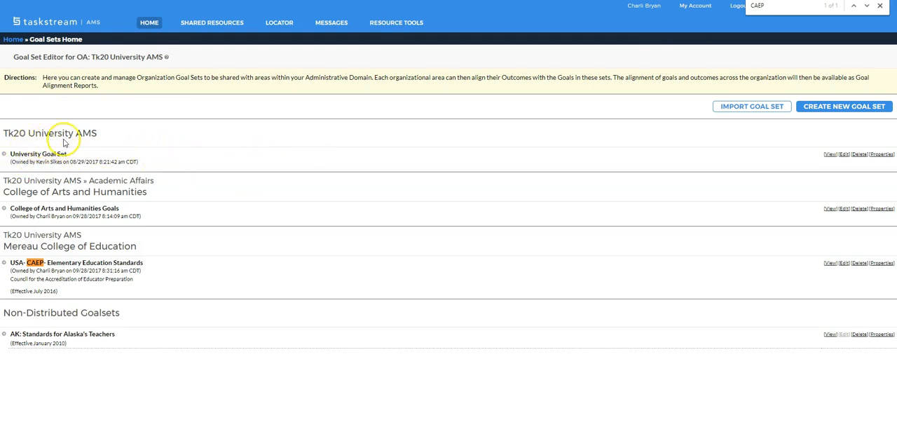
- Open the USA- CAEP- Elementary Education Standards set under Mereau College of Education for editing its standards and indicators
drag(3, 138, 90, 133)
click(76, 148)
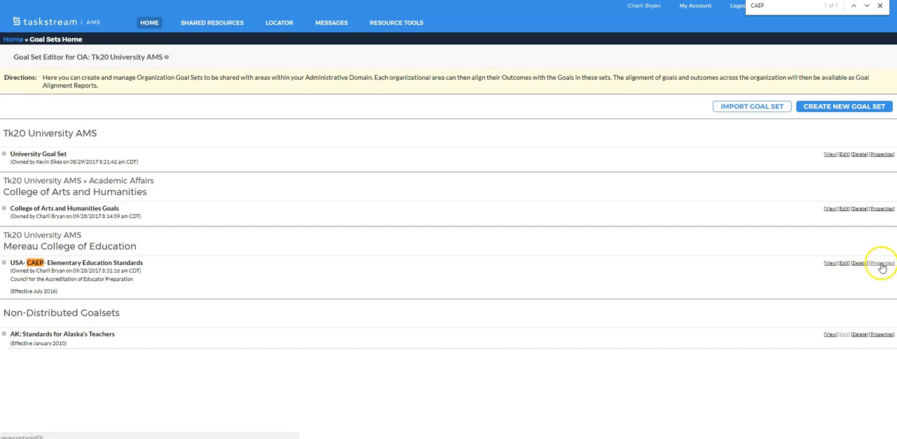
click(845, 264)
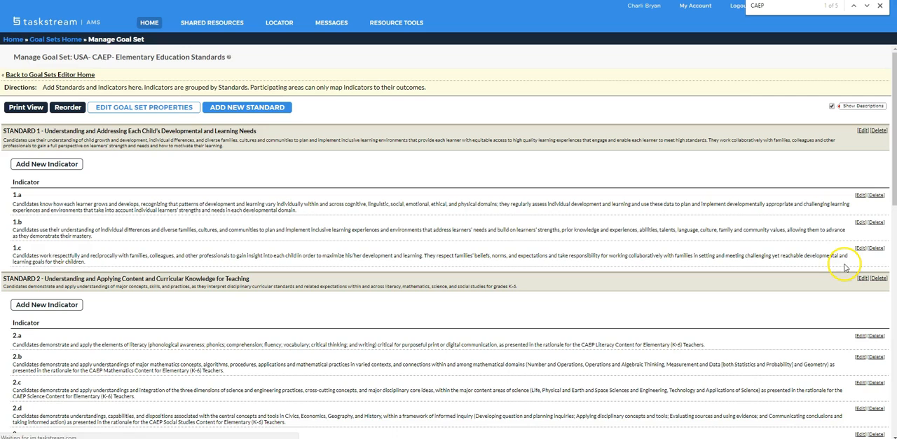